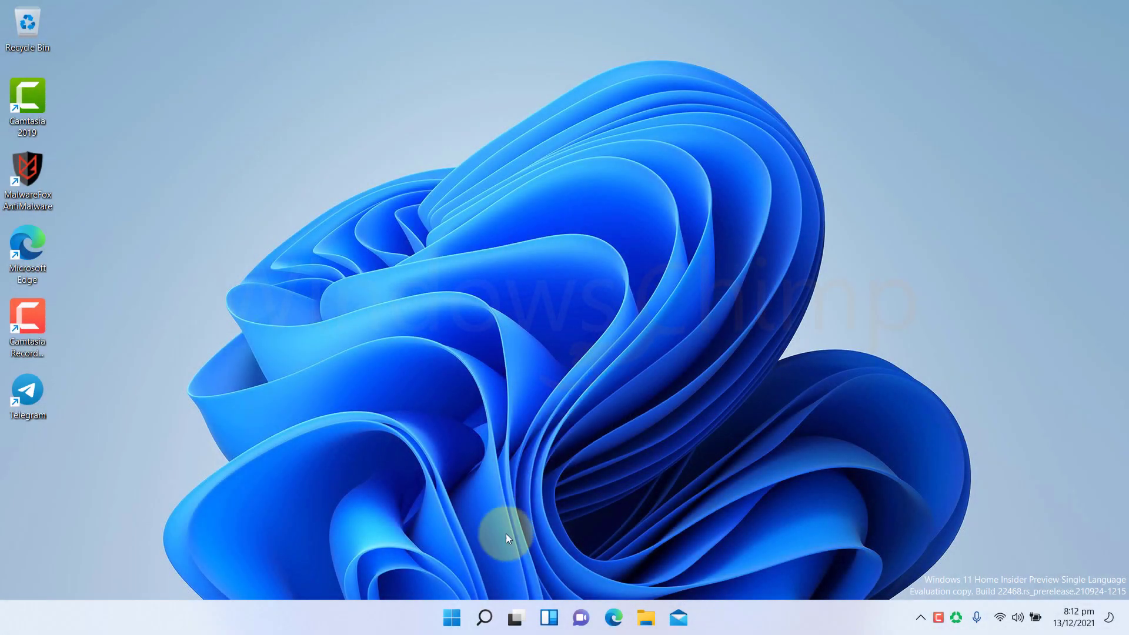
Open System > Recovery in Windows 11 Settings to check the go-back option.
left_click(449, 619)
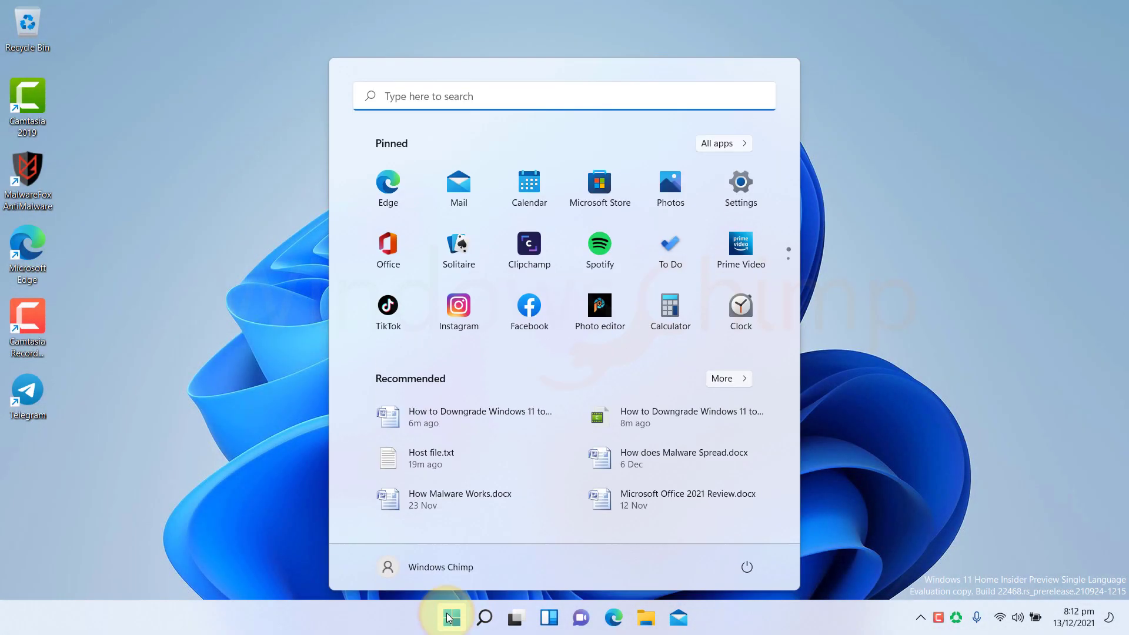
left_click(749, 194)
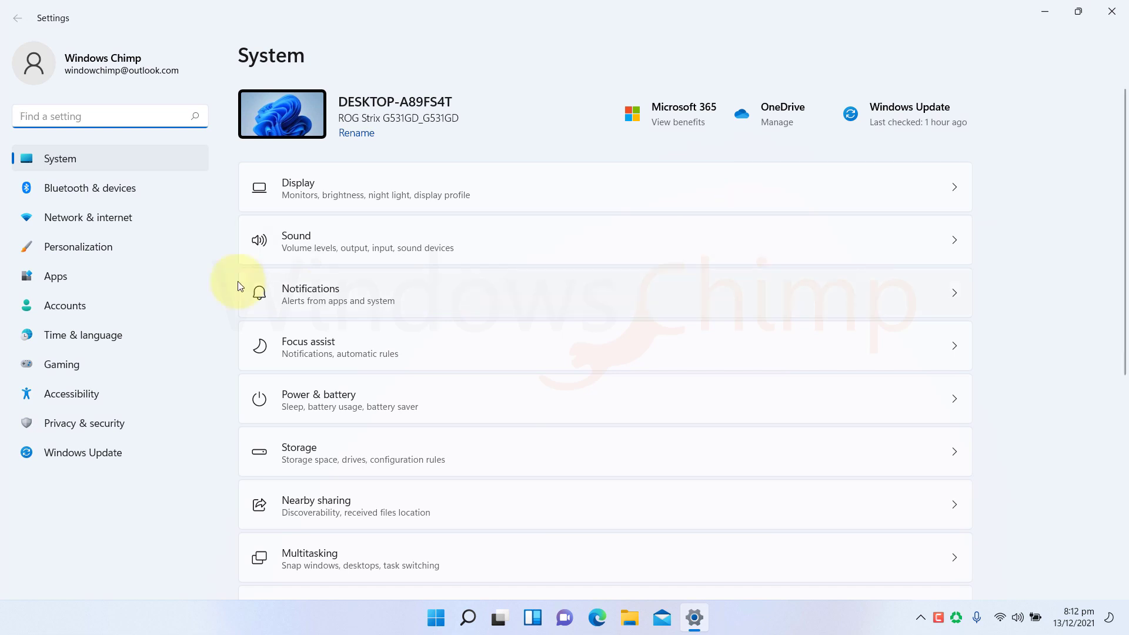
scroll(447, 434, "down", 5)
left_click(326, 395)
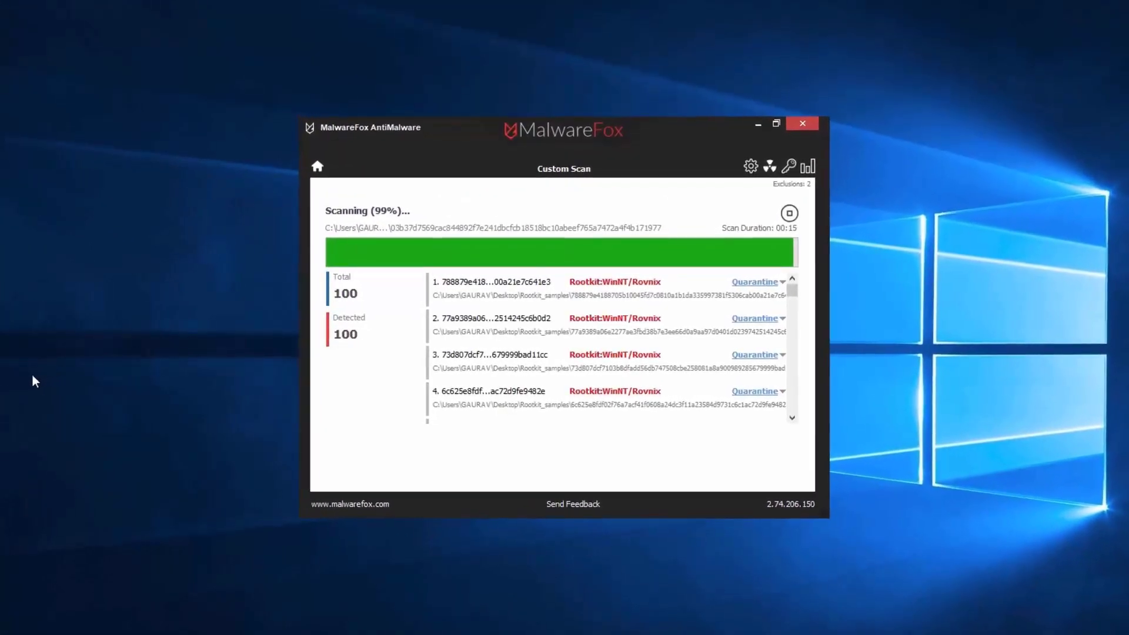
Clean up the 100 rootkits found by the MalwareFox custom scan.
scroll(798, 422, "down", 6)
left_click(830, 511)
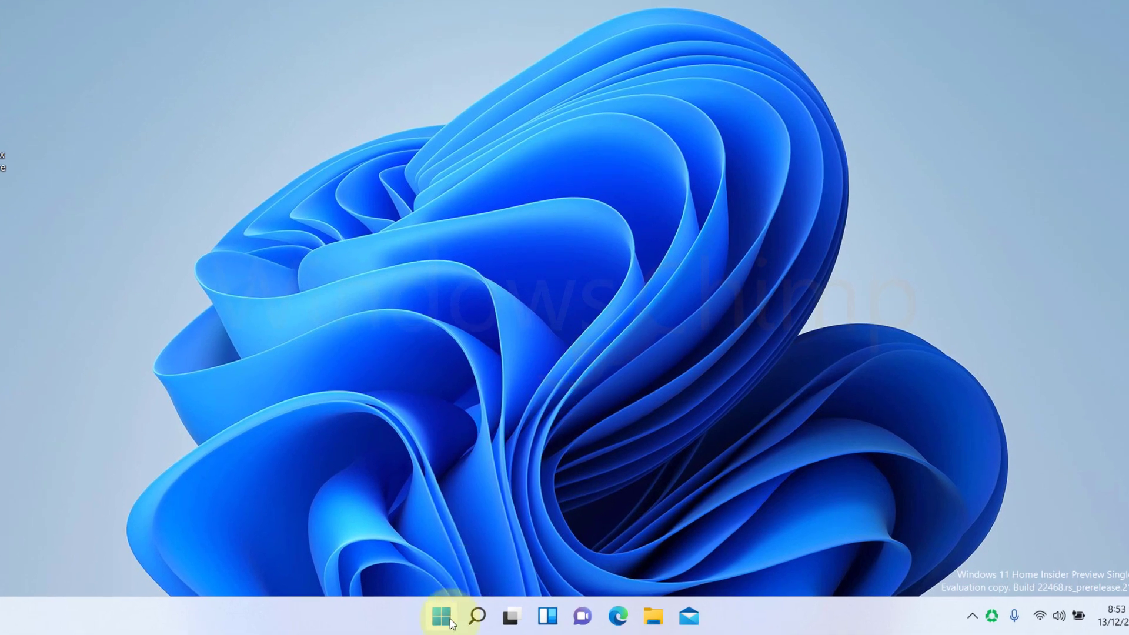
Run DISM /Online /Set-OSUninstallWindow /Value:60 in an administrator Command Prompt.
left_click(457, 622)
type("command prompt")
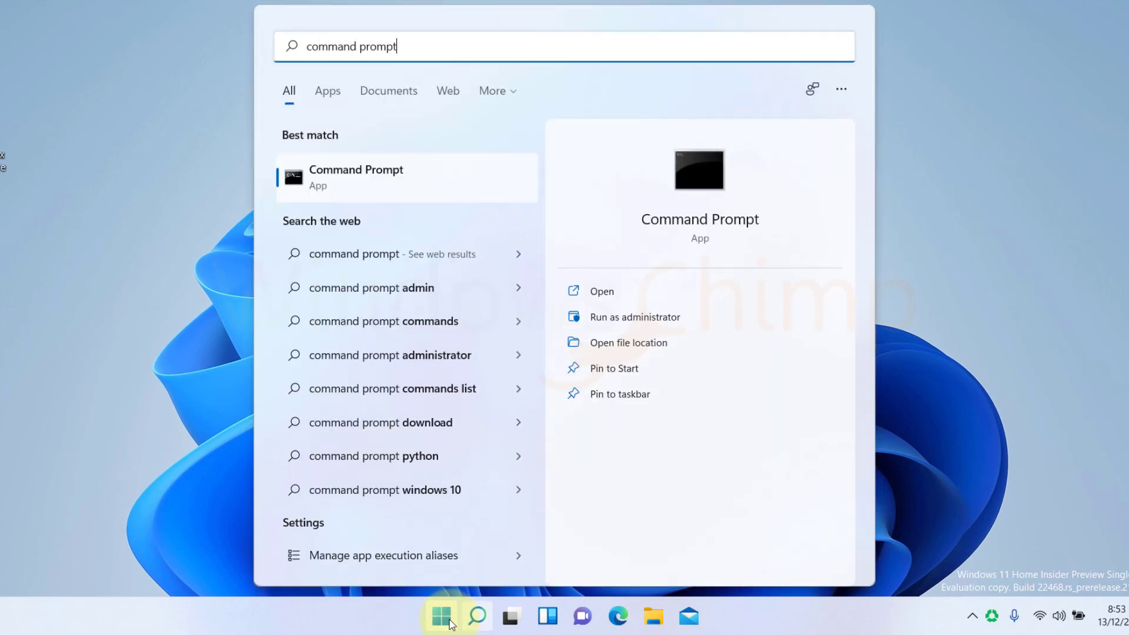
left_click(630, 320)
left_click(499, 399)
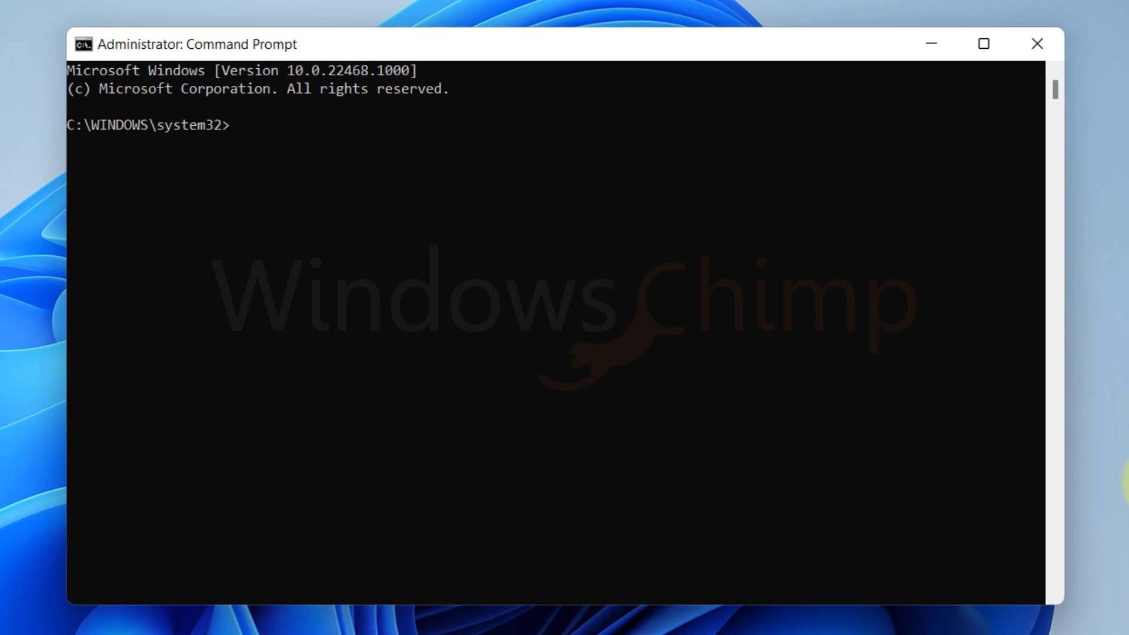
type("DISM /Online /Set-OSUninstallWindow /Value:60")
key("Return")
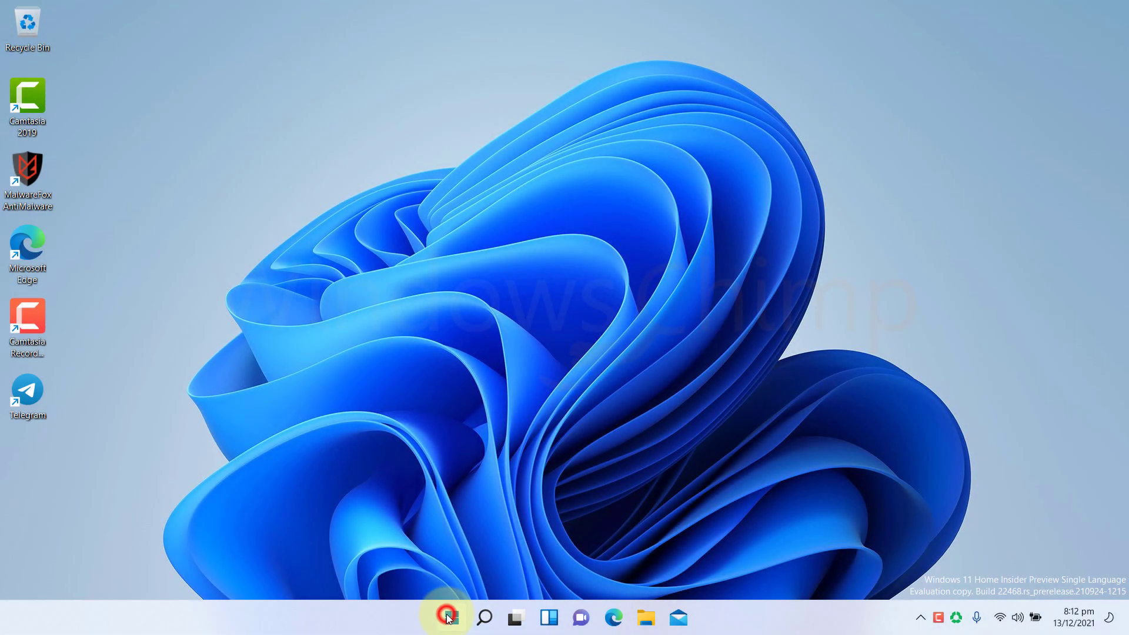
Open the System > Recovery page in Windows 11 Settings.
left_click(451, 618)
left_click(749, 193)
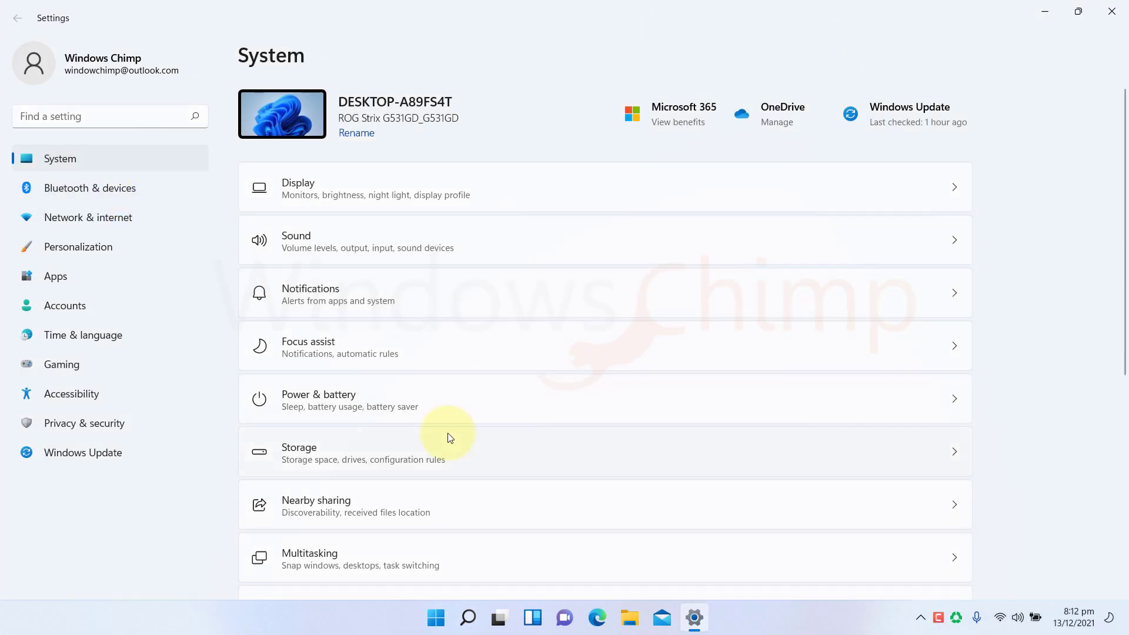
scroll(450, 438, "down", 5)
left_click(326, 395)
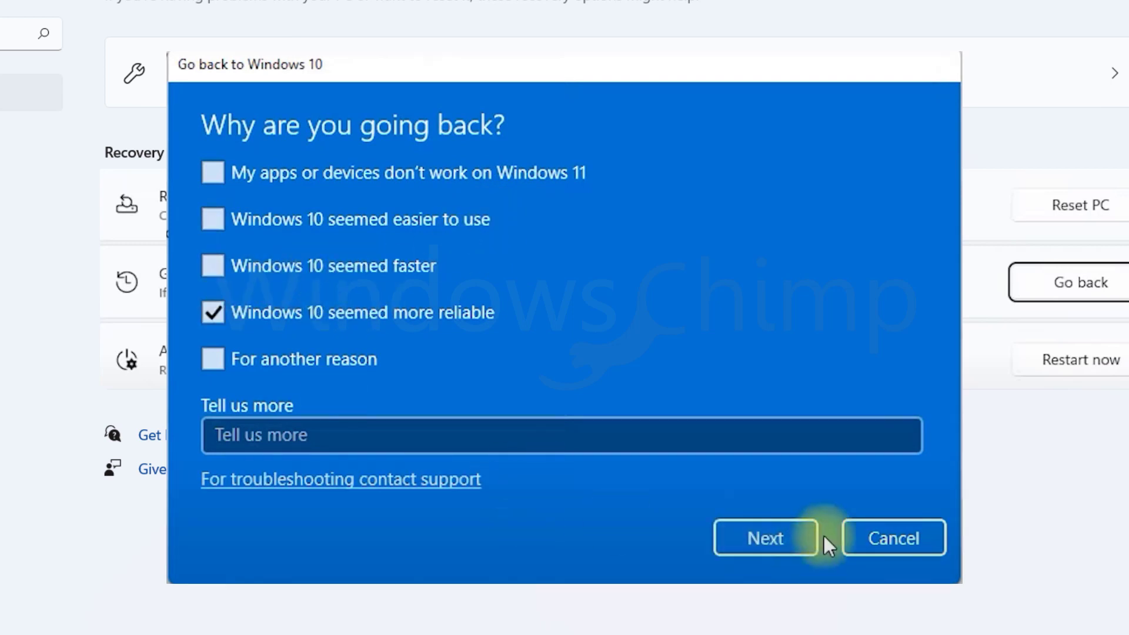
Go back to Windows 10 with reason 'seemed more reliable', skipping the update check.
left_click(767, 551)
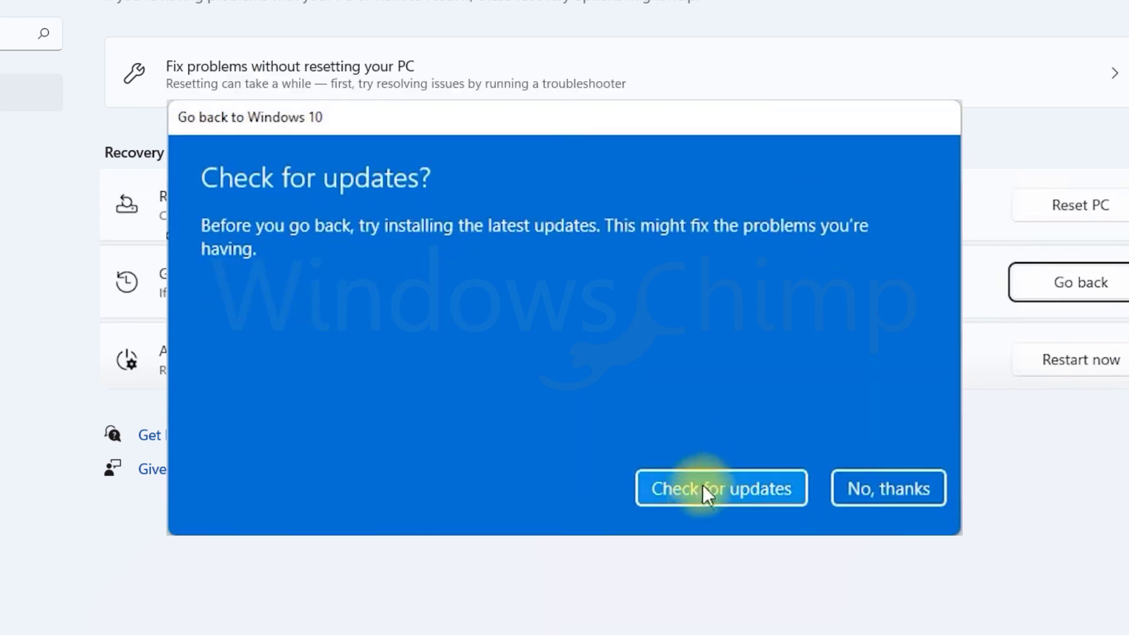
left_click(878, 489)
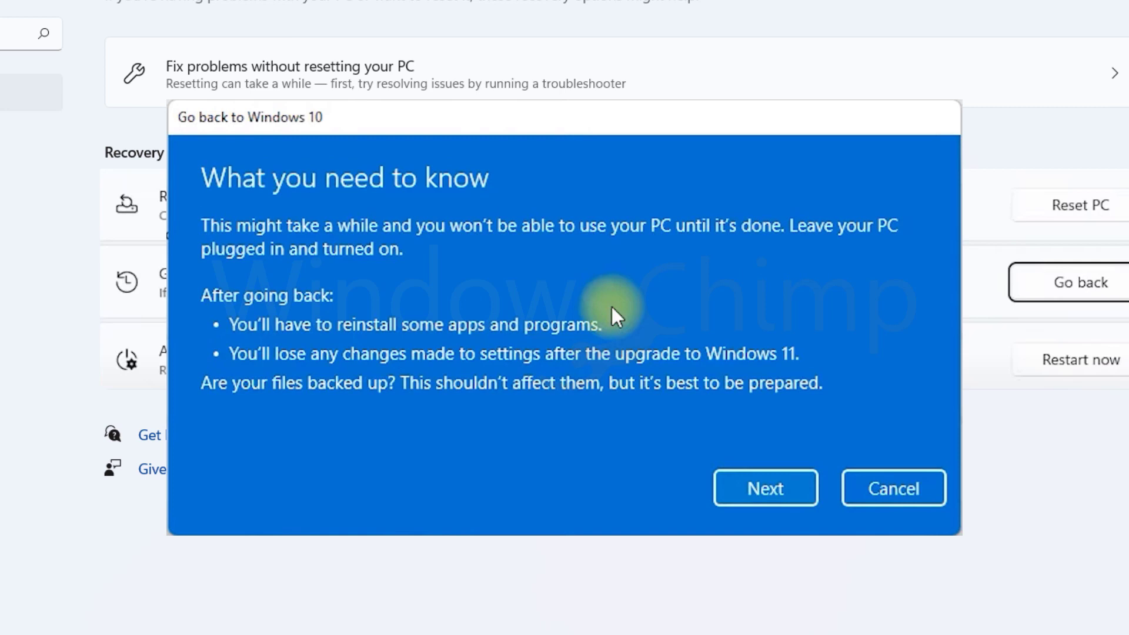
left_click(742, 491)
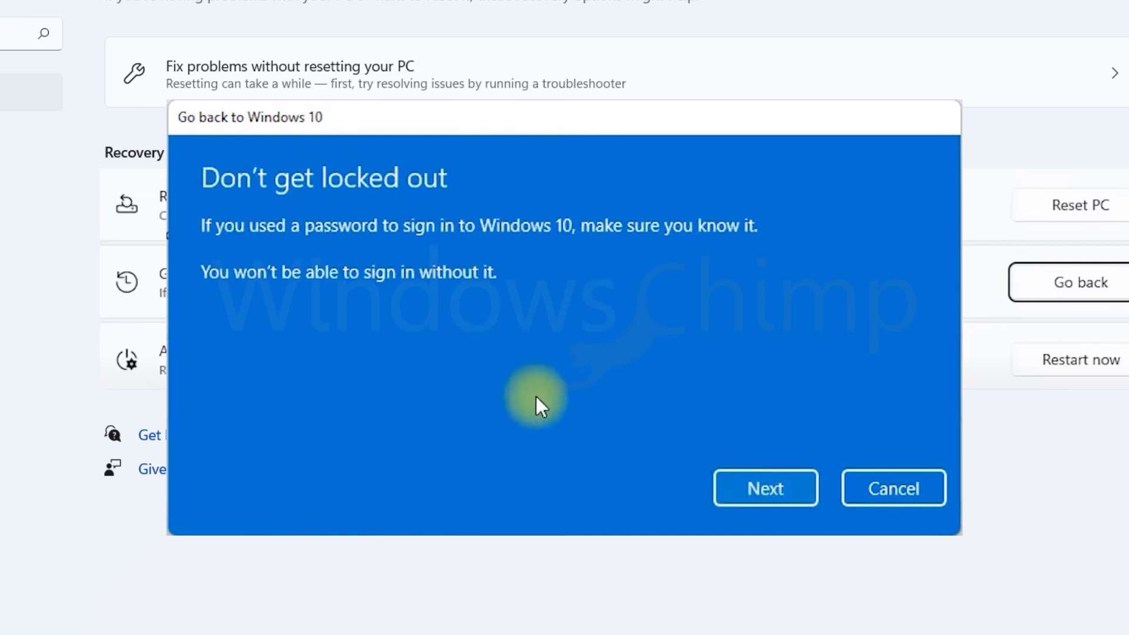
left_click(741, 490)
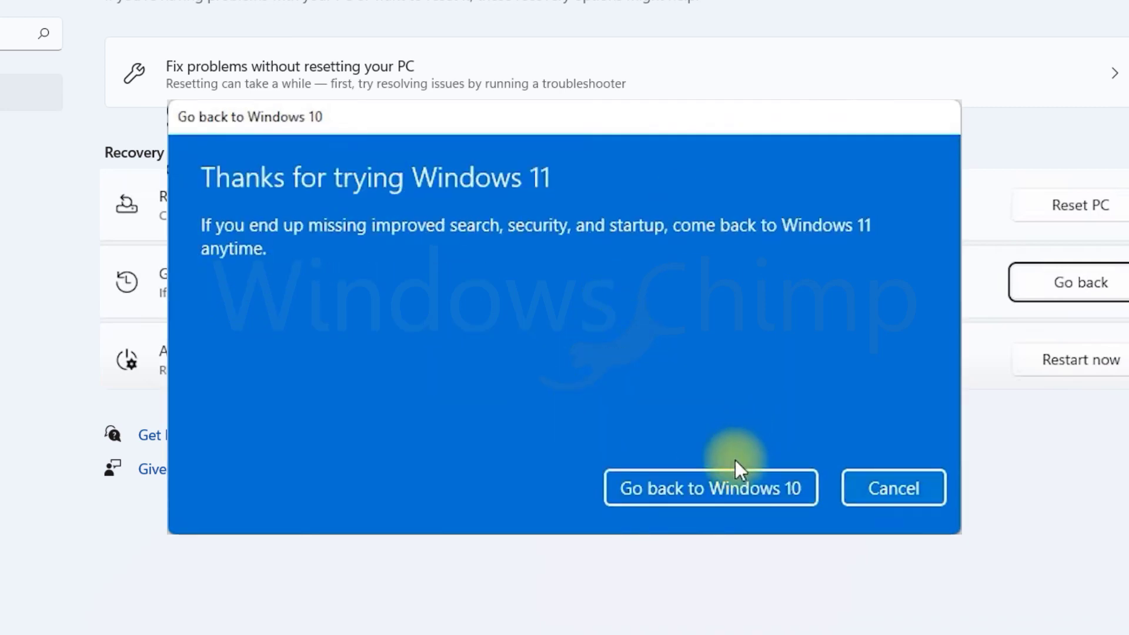
left_click(698, 490)
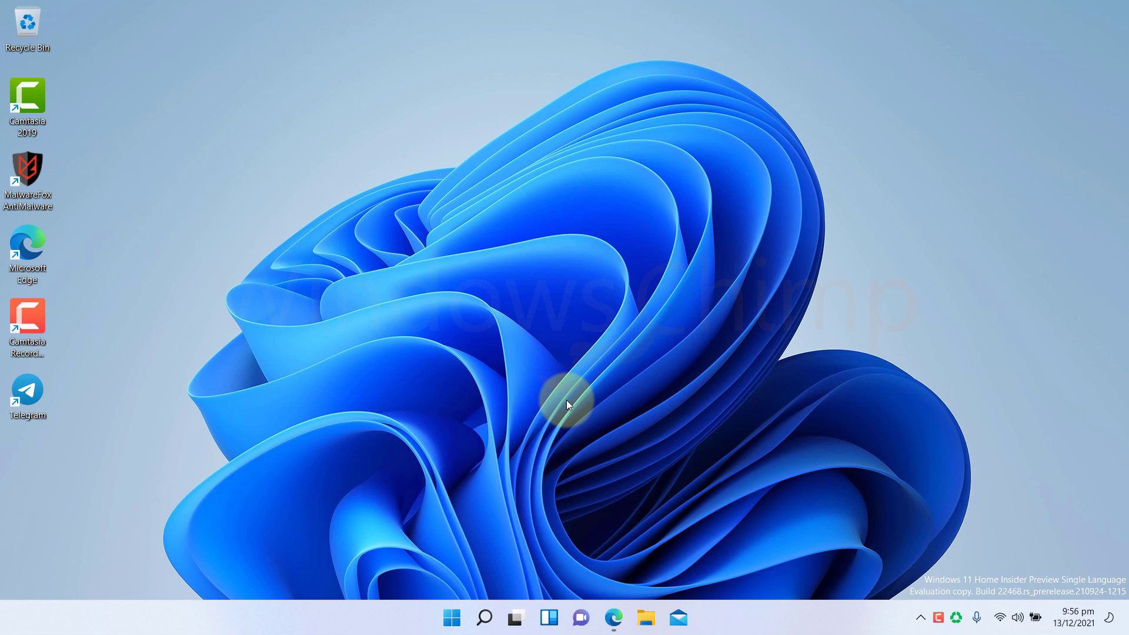
Download MediaCreationTool21H2.exe from the Download Windows 10 page in Edge and run it.
left_click(613, 618)
scroll(446, 474, "down", 5)
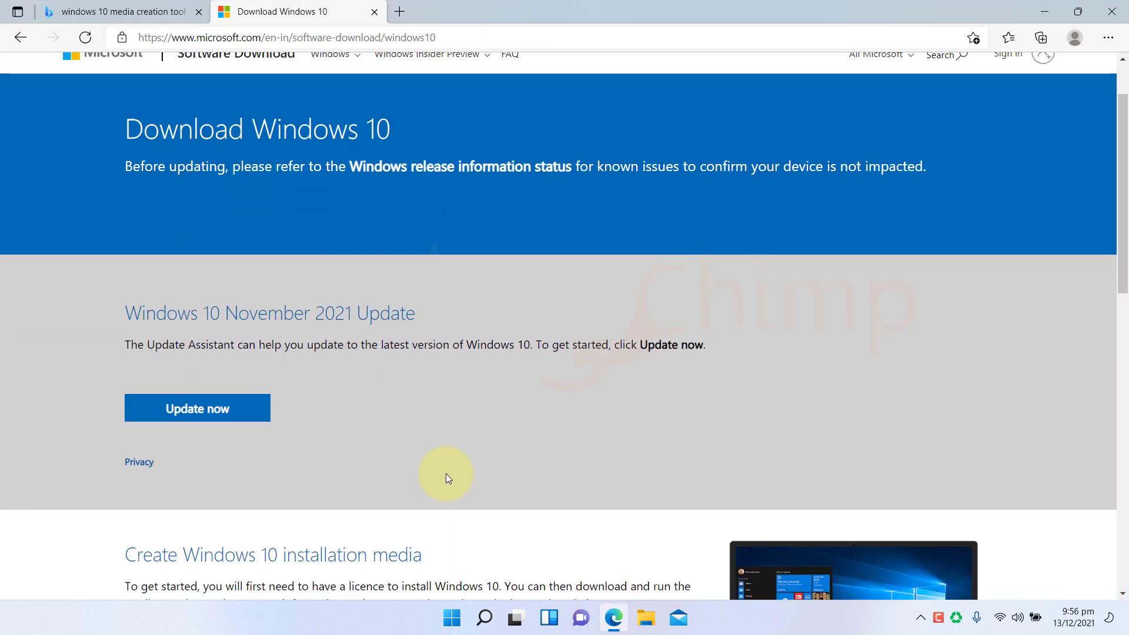
left_click(243, 434)
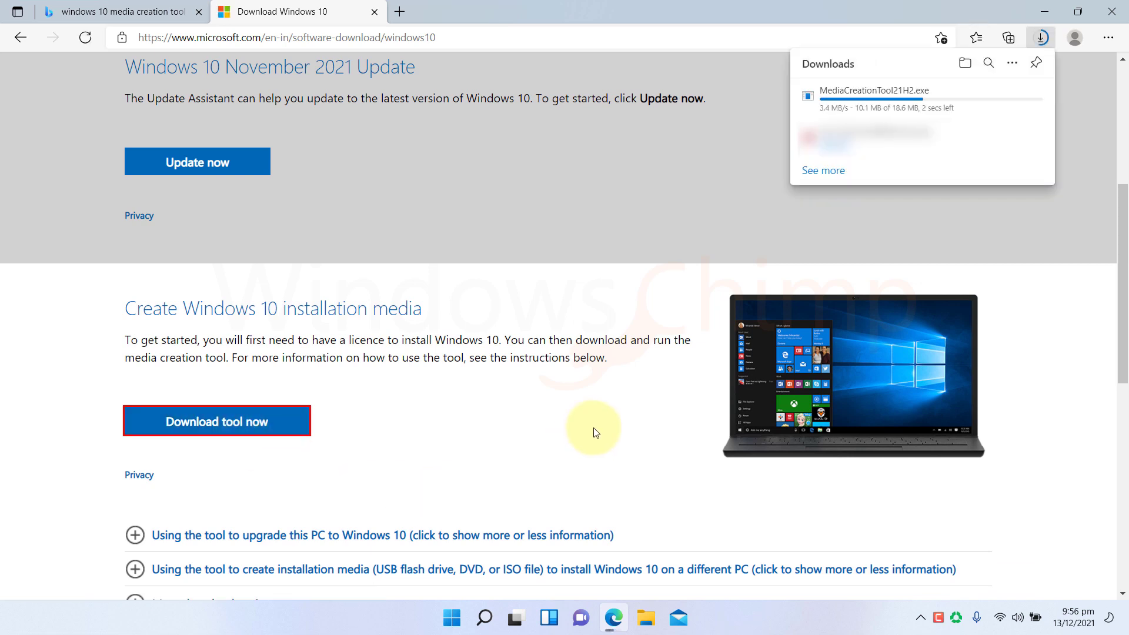
left_click(835, 102)
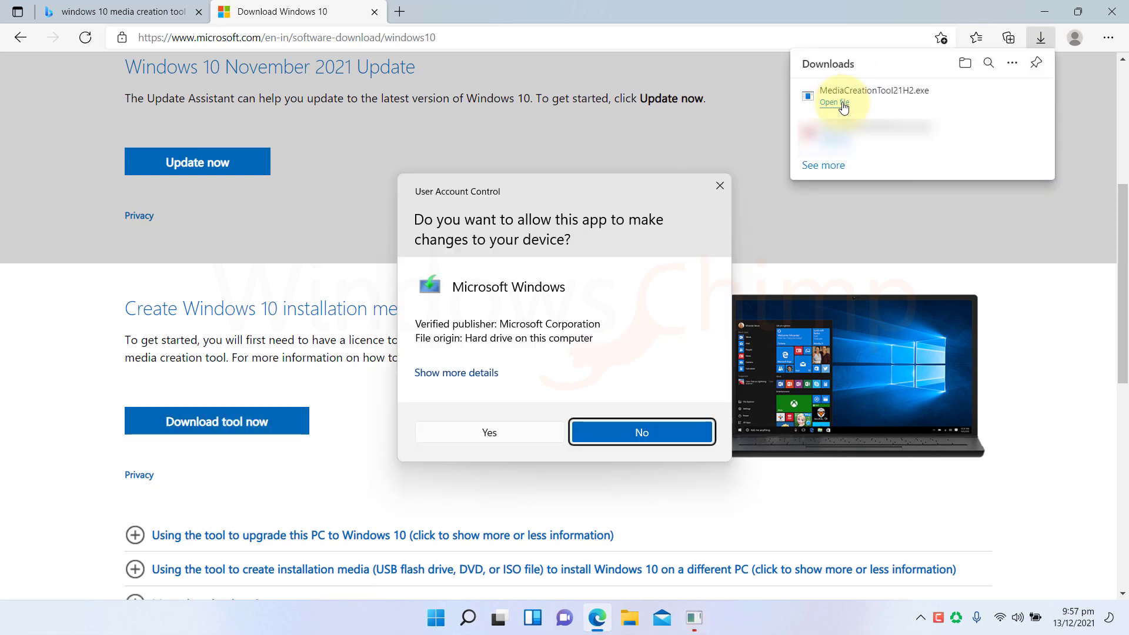
left_click(505, 423)
left_click(643, 406)
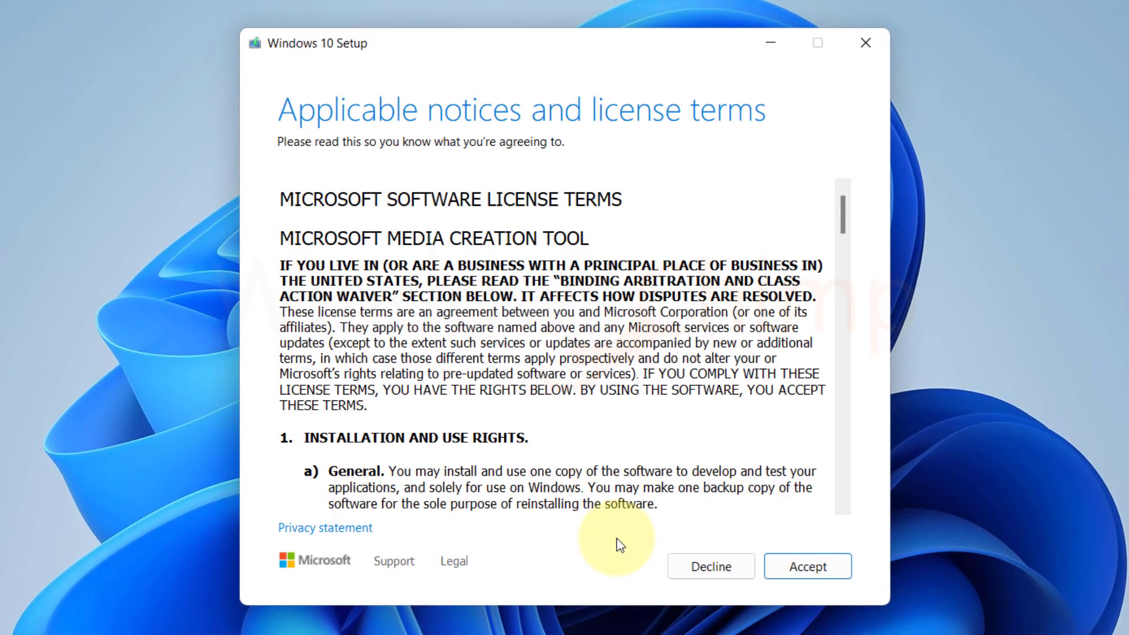
Accept the media creation tool licence terms and choose Upgrade this PC now.
left_click(809, 565)
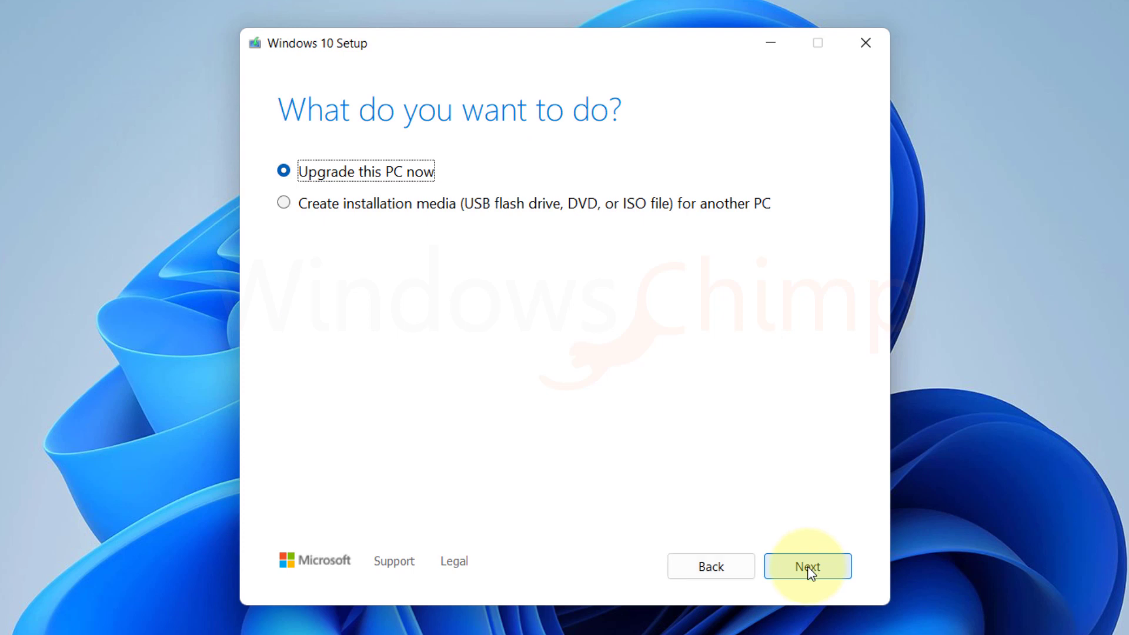
left_click(809, 571)
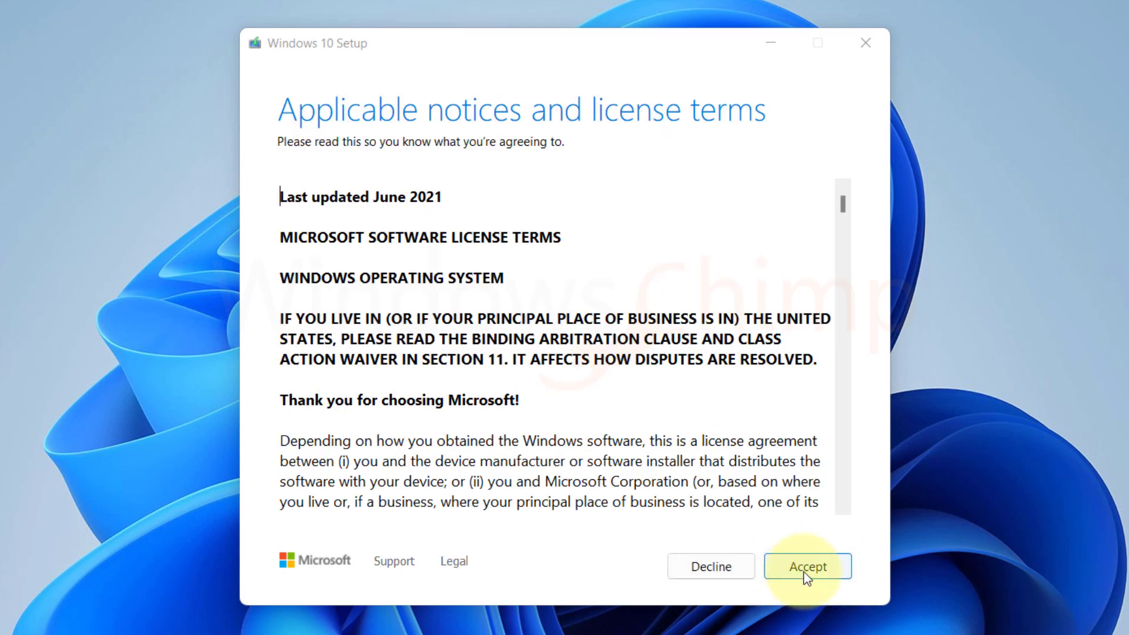
Accept the Windows 10 licence terms and keep nothing from the current installation.
left_click(807, 568)
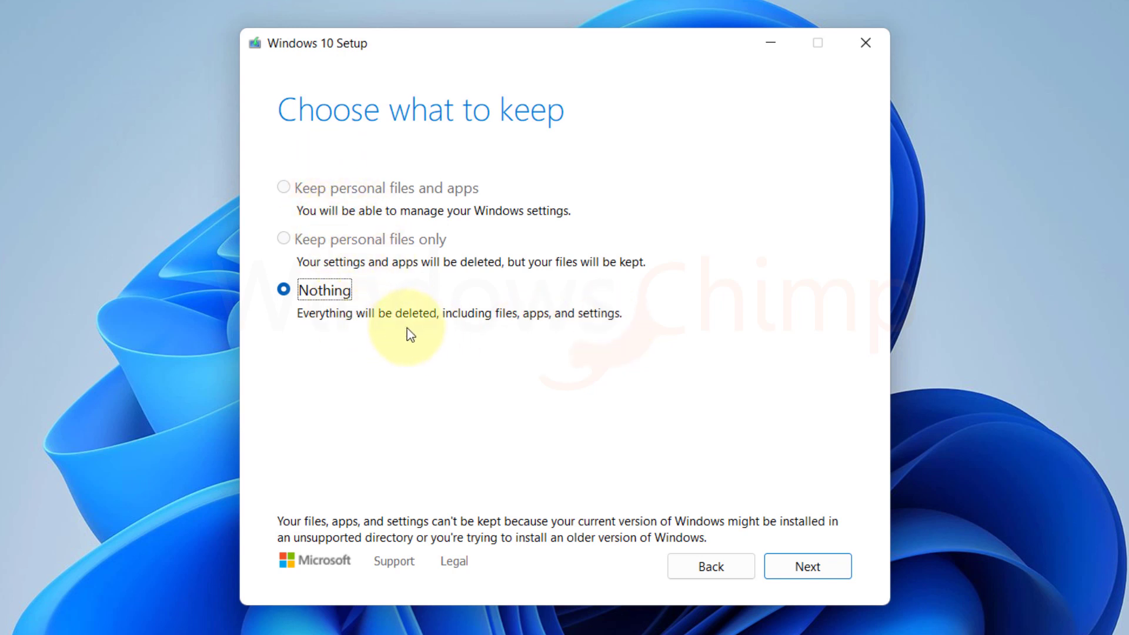
left_click(809, 565)
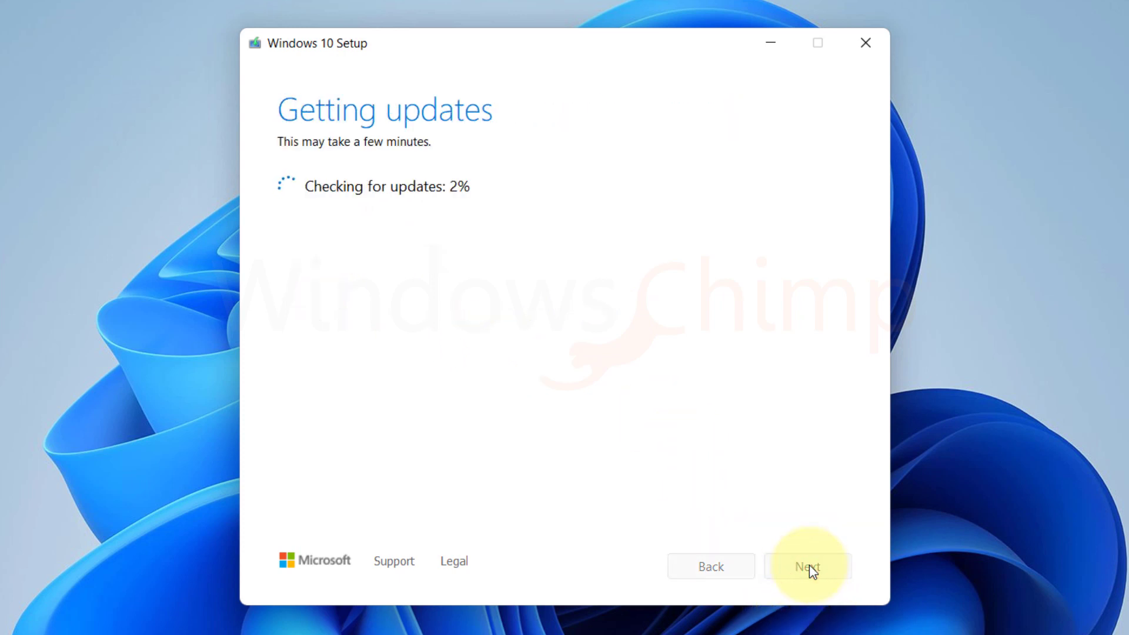